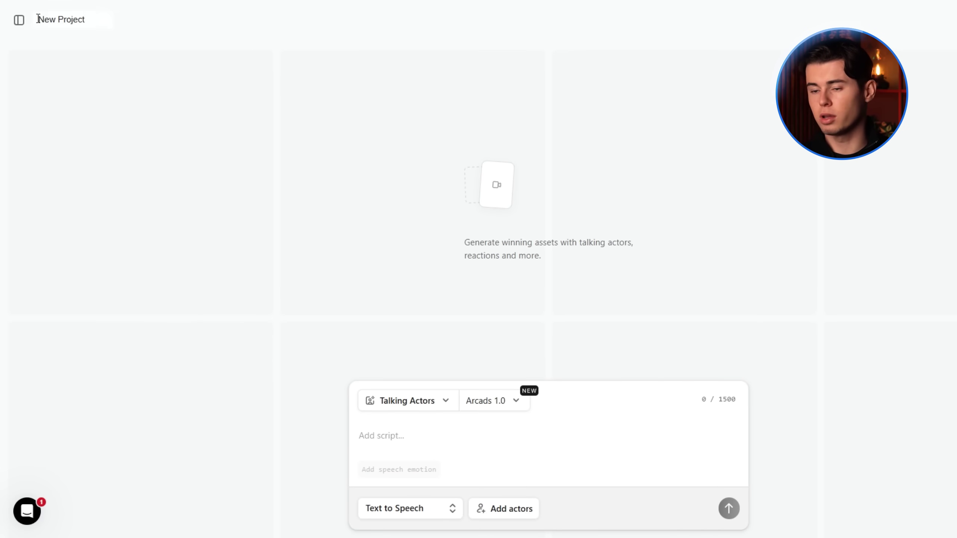
Start a new blank Arcads project and bring up the actor picker for the talking clip
{"action": "left_click", "coordinate": [18, 20]}
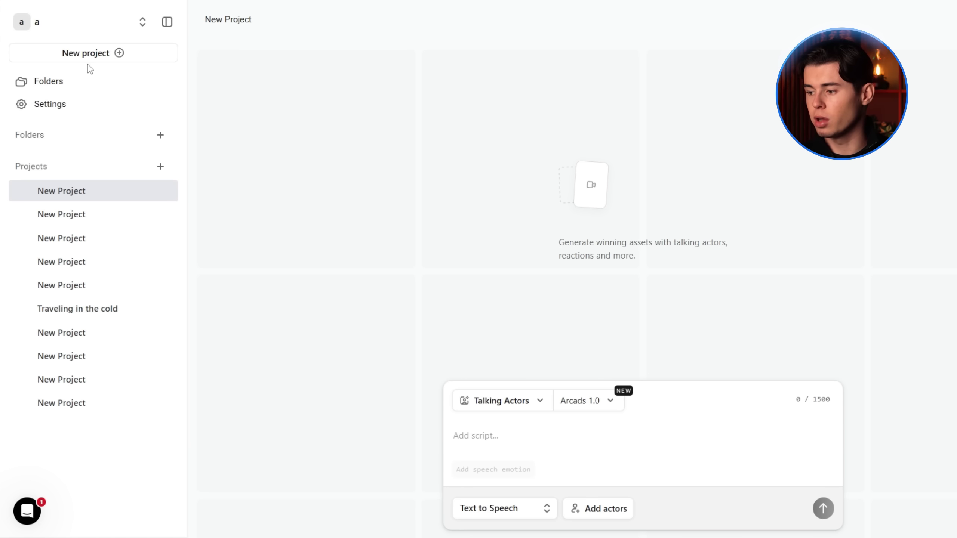
{"action": "left_click", "coordinate": [89, 57]}
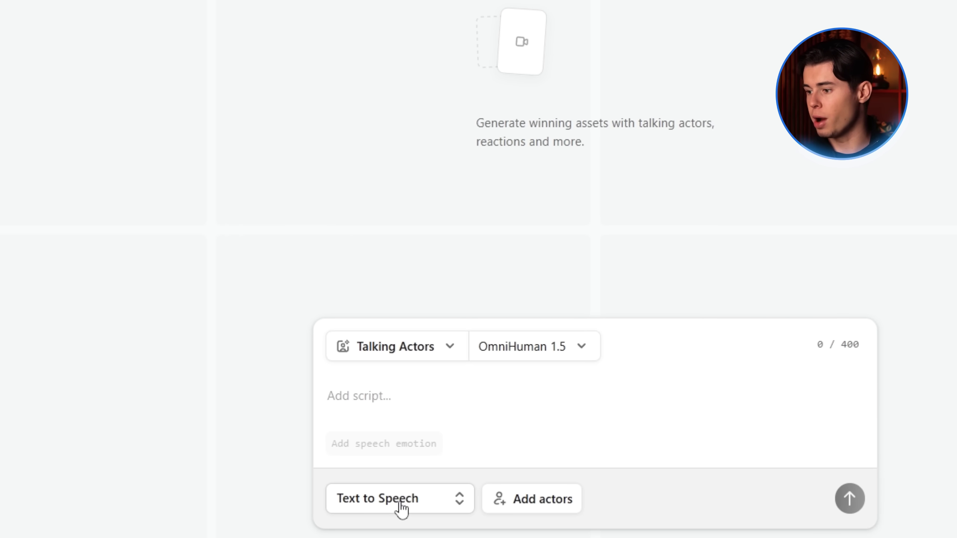
{"action": "left_click", "coordinate": [535, 501]}
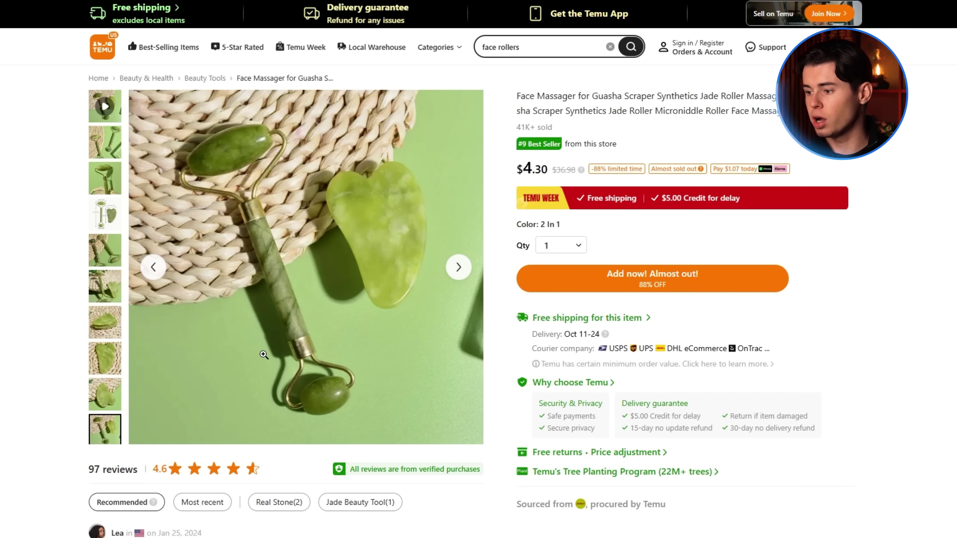
Scroll through the Temu jade roller and gua sha listing's reviews and back to the top
{"action": "scroll", "coordinate": [459, 359], "scroll_direction": "down", "scroll_amount": 10}
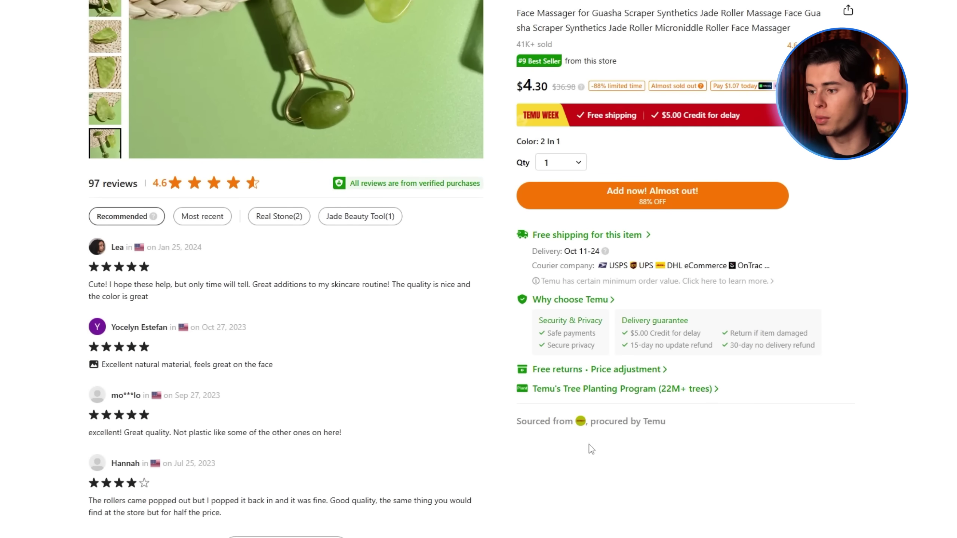
{"action": "scroll", "coordinate": [576, 436], "scroll_direction": "up", "scroll_amount": 3}
{"action": "scroll", "coordinate": [575, 436], "scroll_direction": "up", "scroll_amount": 8}
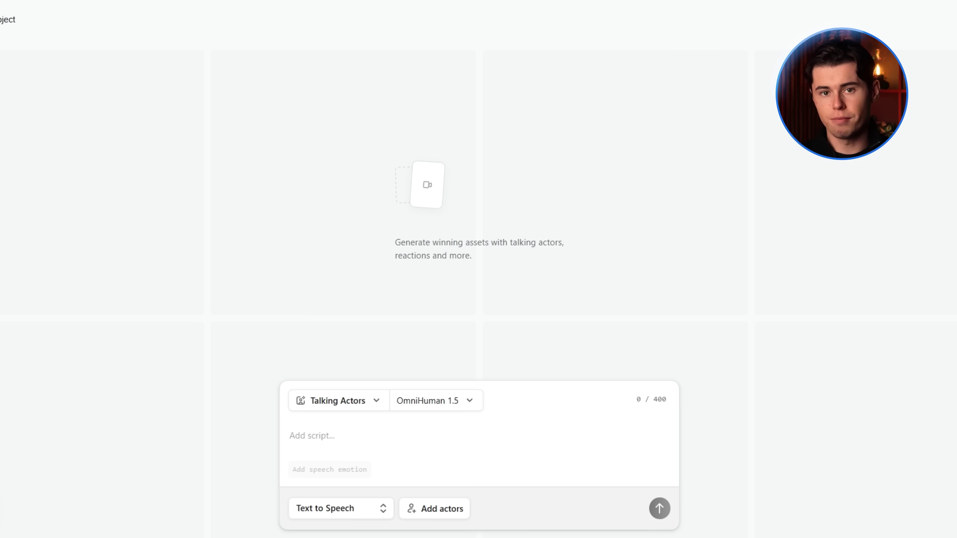
Filter actors to Female, Young Adult and Newly Added, and browse the grid for Ramira and Amy
{"action": "left_click", "coordinate": [456, 508]}
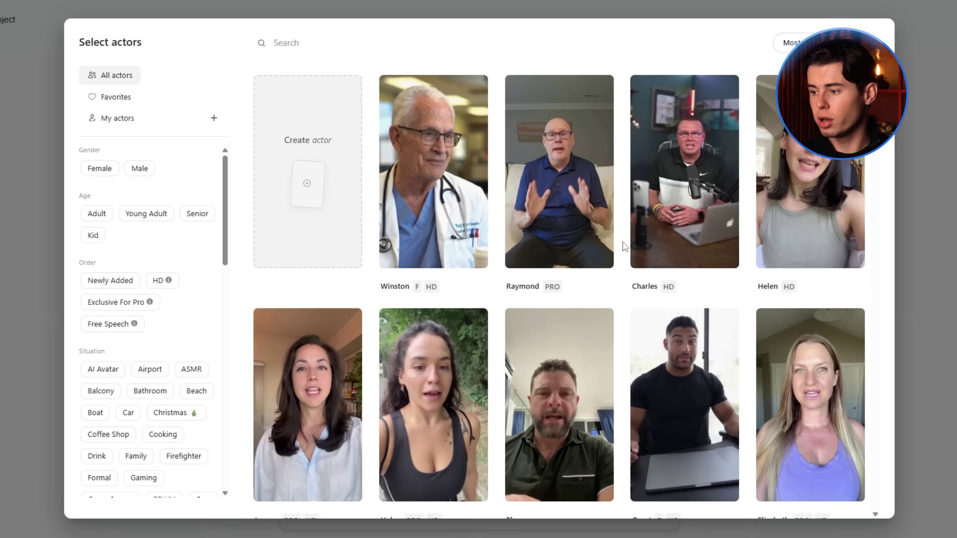
{"action": "scroll", "coordinate": [127, 318], "scroll_direction": "down", "scroll_amount": 5}
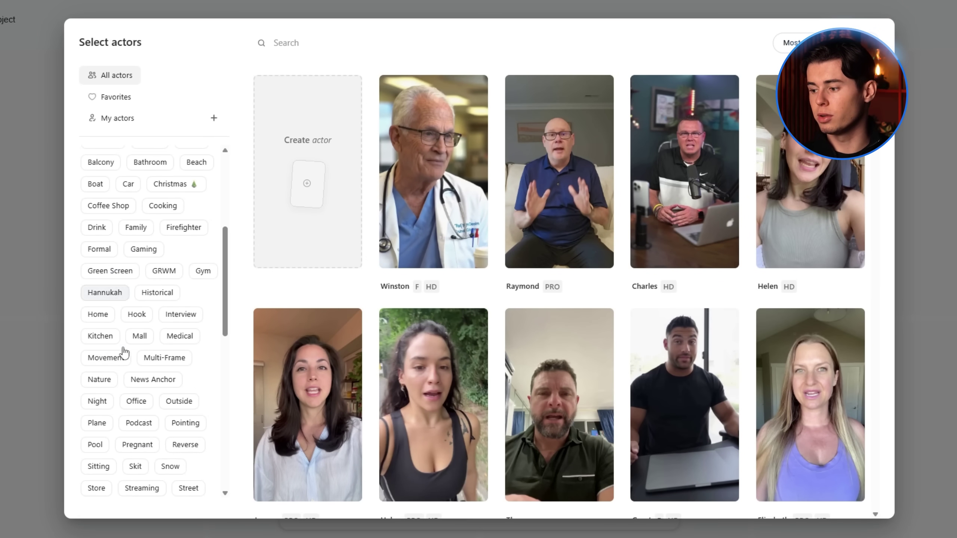
{"action": "scroll", "coordinate": [150, 369], "scroll_direction": "up", "scroll_amount": 5}
{"action": "left_click", "coordinate": [101, 169]}
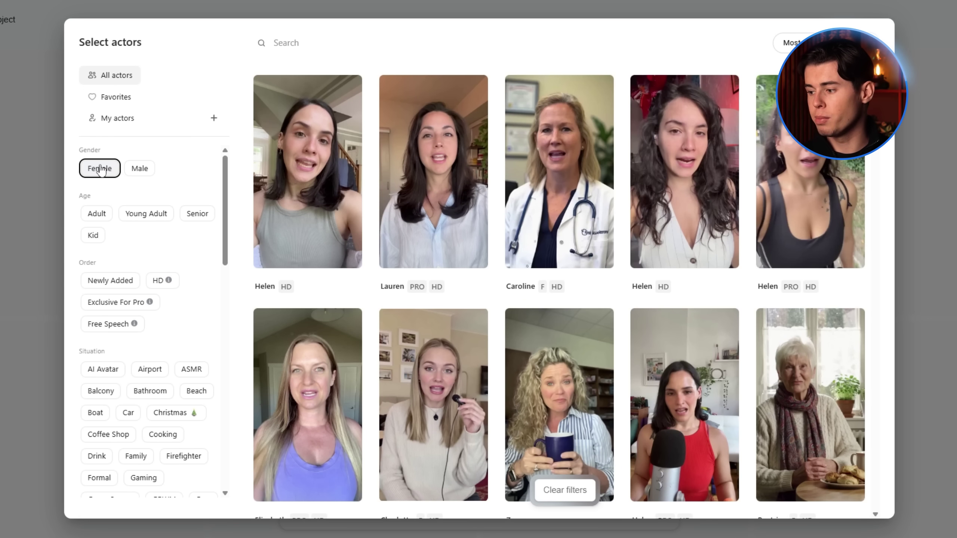
{"action": "left_click", "coordinate": [145, 218]}
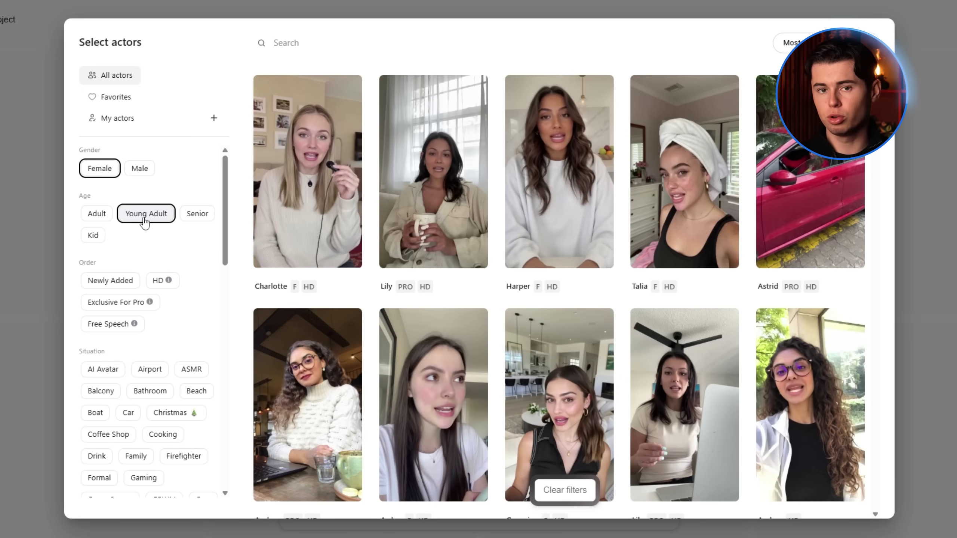
{"action": "left_click", "coordinate": [101, 289]}
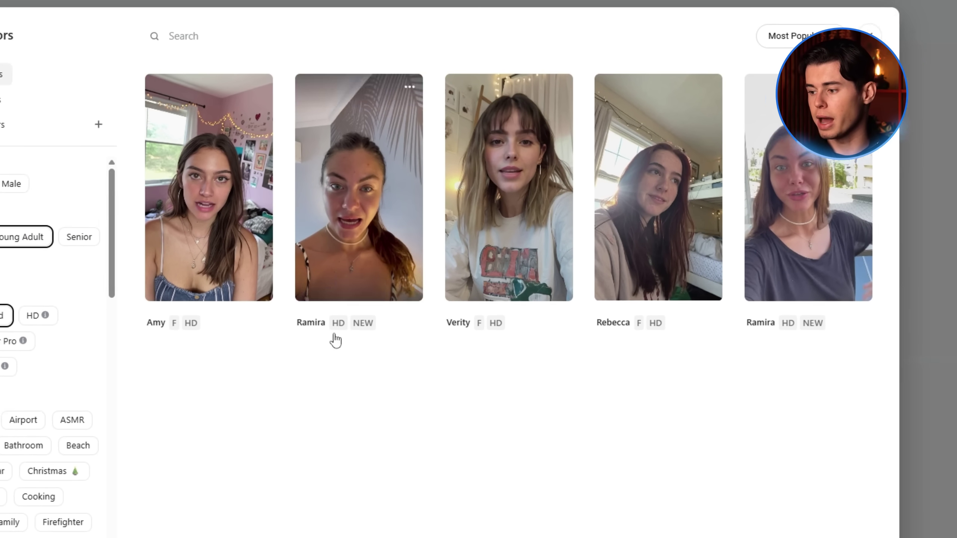
{"action": "scroll", "coordinate": [7, 329], "scroll_direction": "down", "scroll_amount": 3}
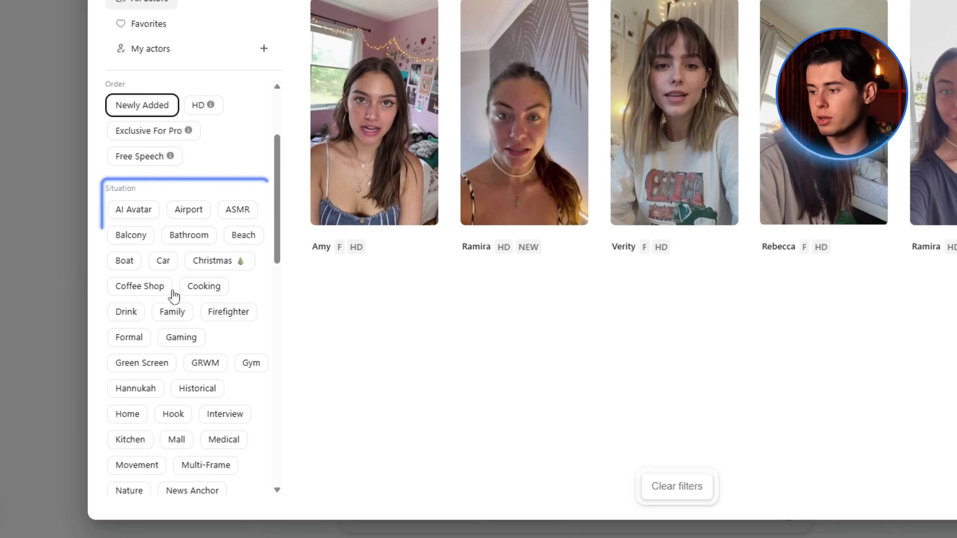
{"action": "scroll", "coordinate": [191, 367], "scroll_direction": "down", "scroll_amount": 10}
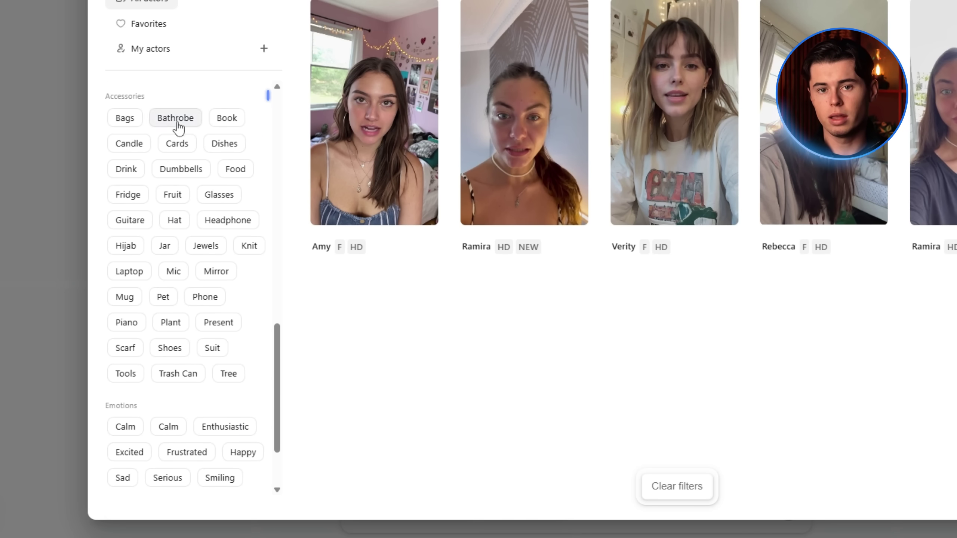
{"action": "scroll", "coordinate": [146, 319], "scroll_direction": "down", "scroll_amount": 3}
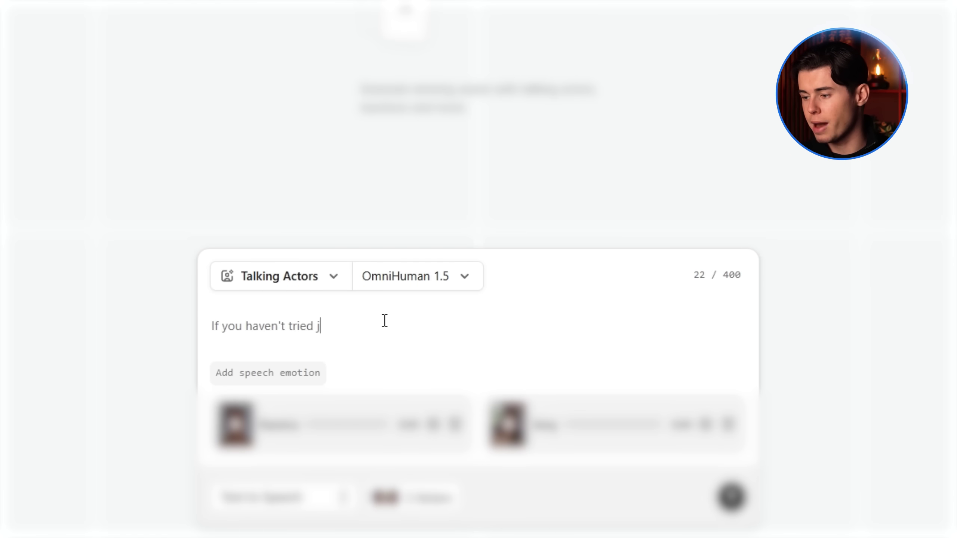
Type the jade roller script from 'If you haven't tried jade rollers' to 'go grab it before they sell out.'
{"action": "type", "text": "tried jade rollers"}
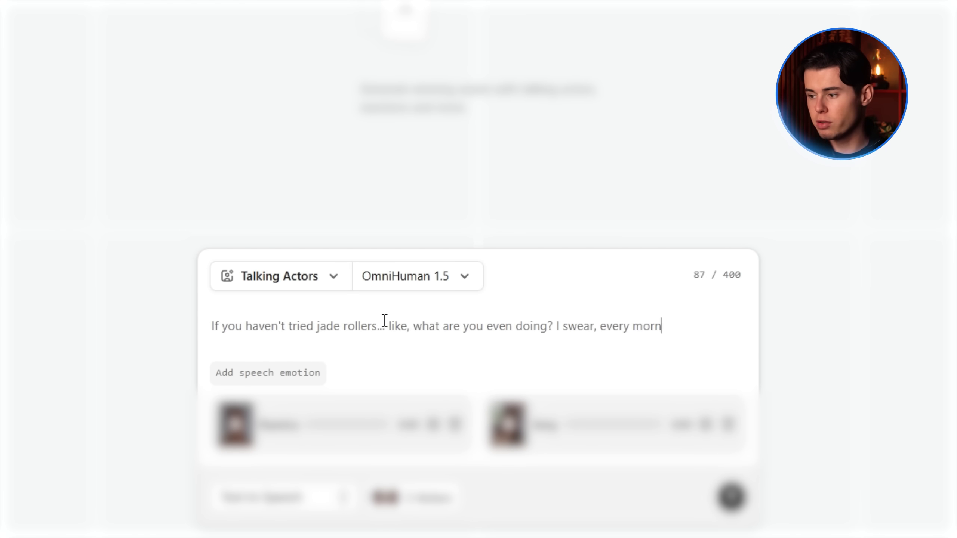
{"action": "type", "text": "up lo"}
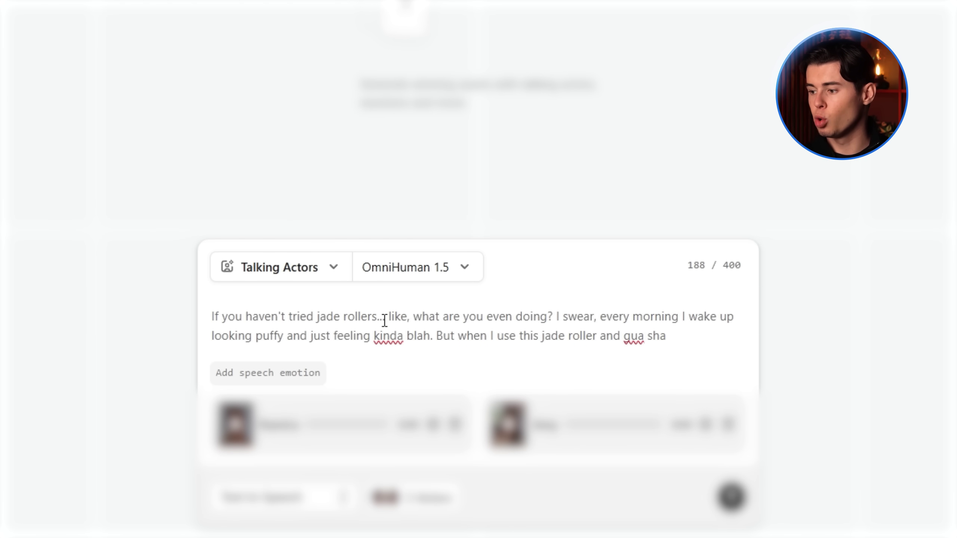
{"action": "key", "text": "BackSpace"}
{"action": "type", "text": ", it makes my face feel so much fresher, like I actually sept. It's super cheap, and yo"}
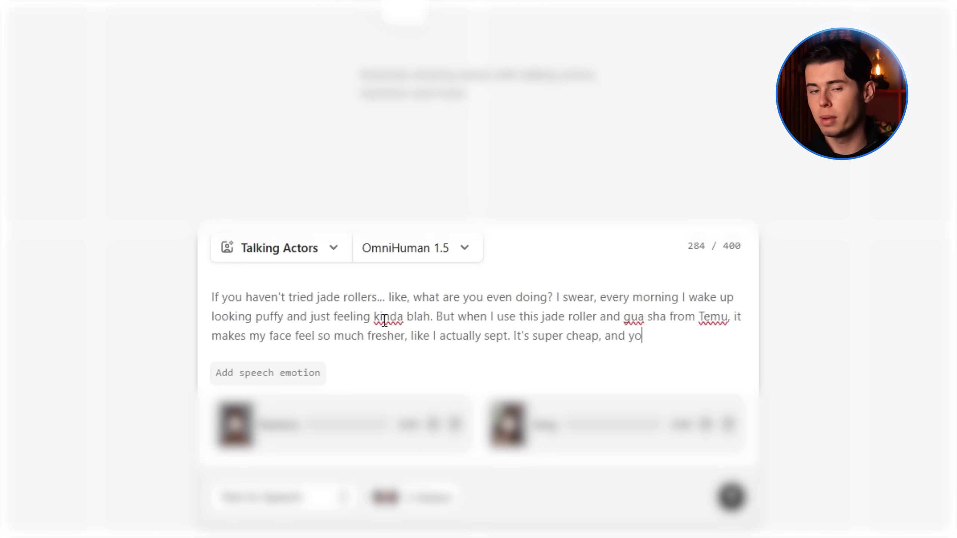
{"action": "type", "text": "right now if you click the link in the description. go grab it before they sell out."}
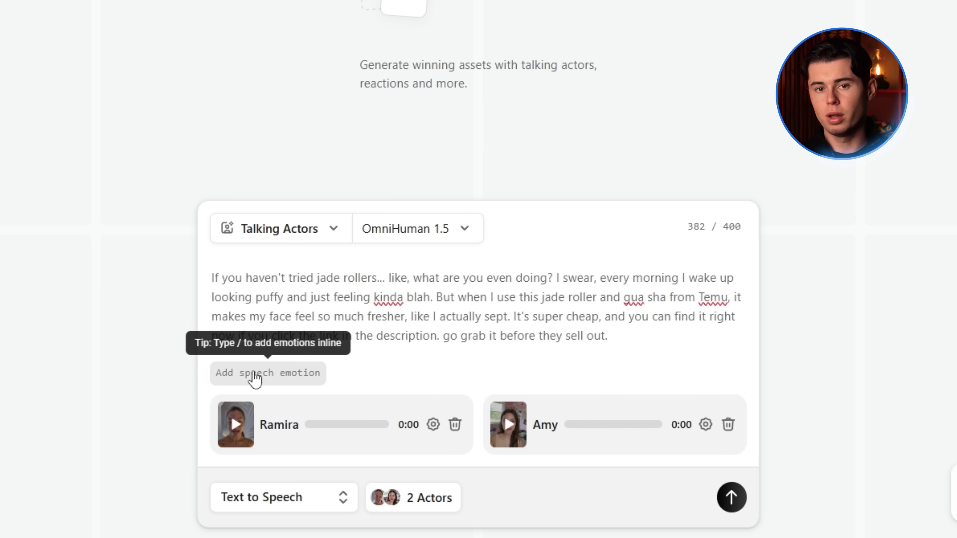
Tag the closing 'It's super cheap…' line with the Cheerfully emotion using /cheer
{"action": "left_click", "coordinate": [255, 373]}
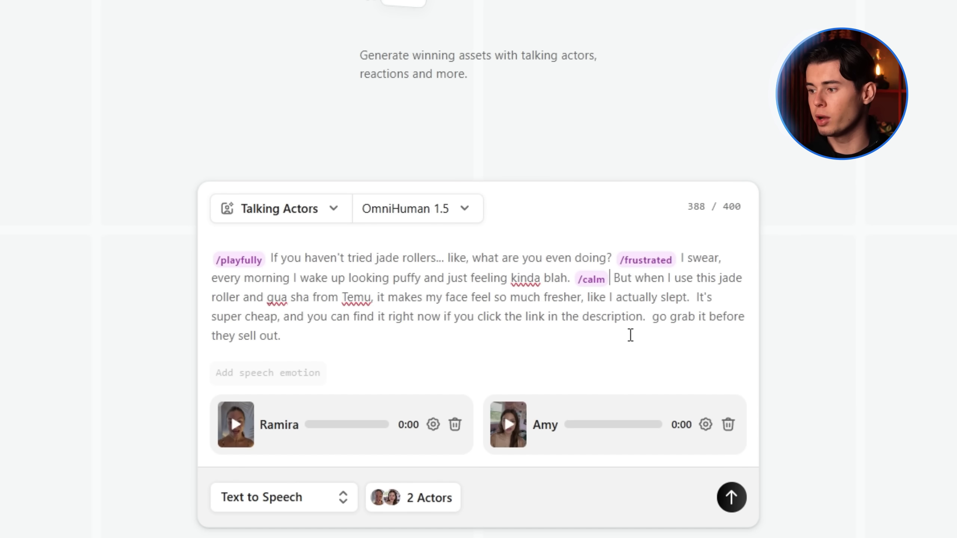
{"action": "type", "text": "/cheer"}
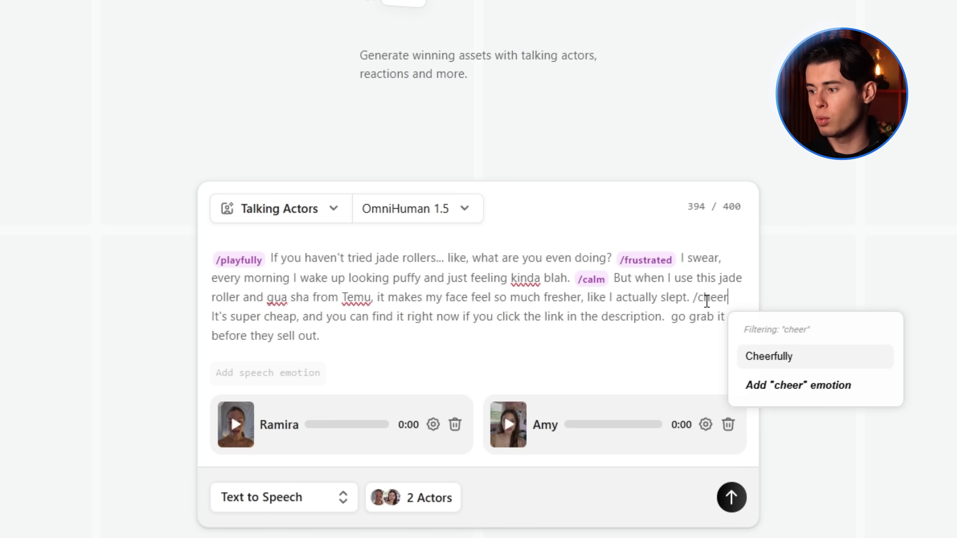
{"action": "left_click", "coordinate": [789, 368]}
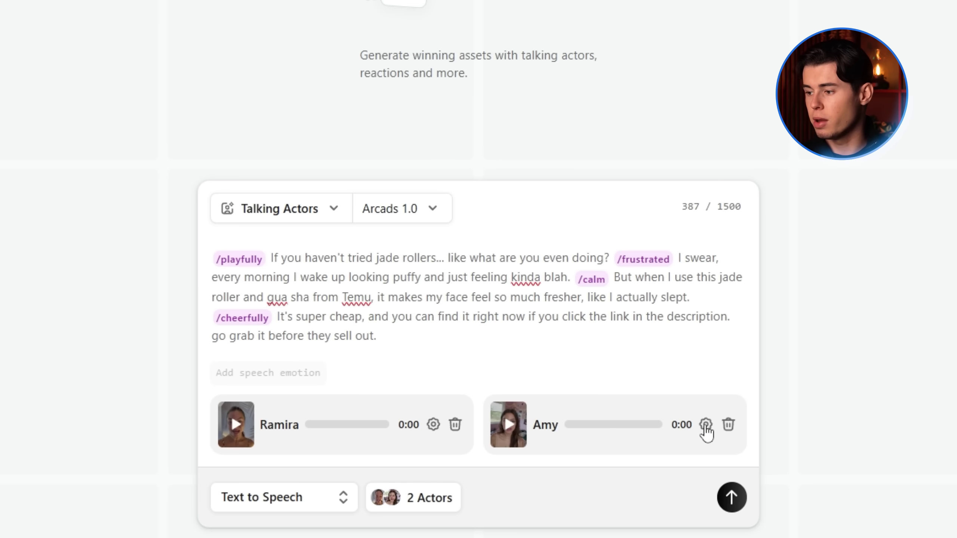
Preview Amy's voice, then raise her speed to 1.15X and style exaggeration to 0.40X
{"action": "left_click", "coordinate": [705, 425]}
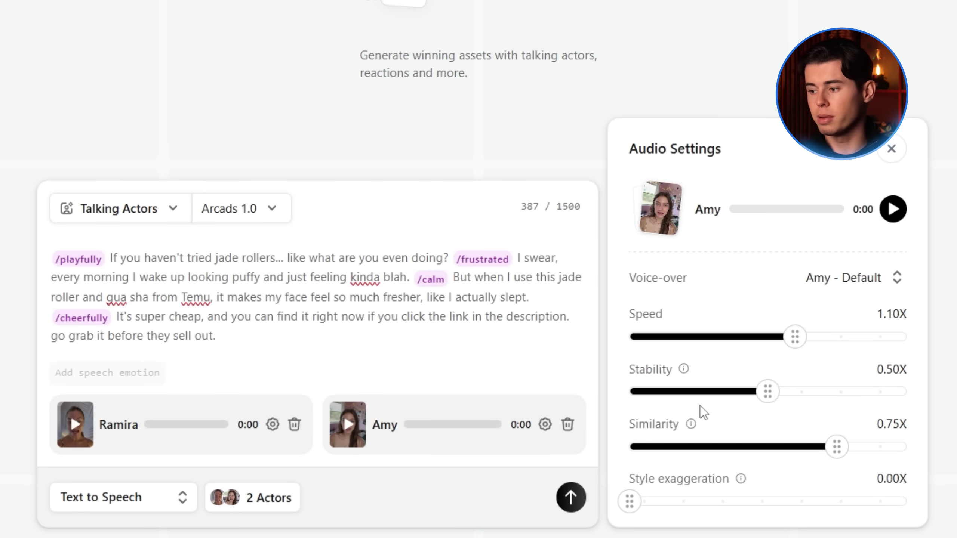
{"action": "left_click", "coordinate": [893, 210]}
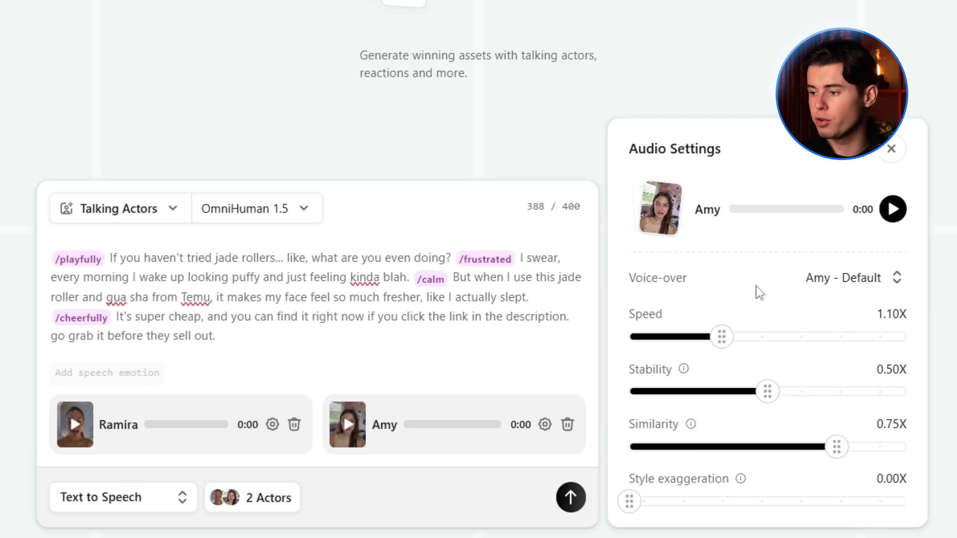
{"action": "left_click_drag", "start_coordinate": [722, 337], "coordinate": [740, 337]}
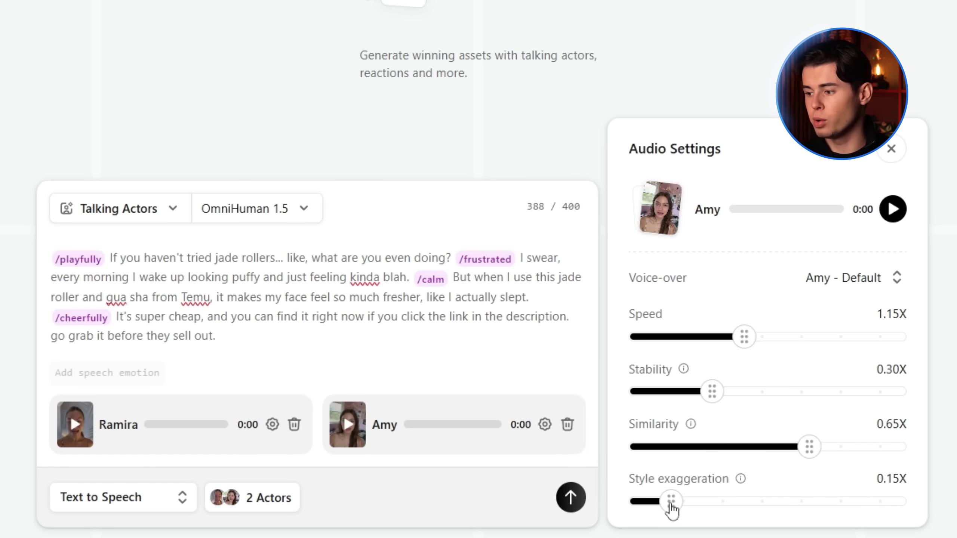
{"action": "left_click_drag", "start_coordinate": [692, 509], "coordinate": [739, 506]}
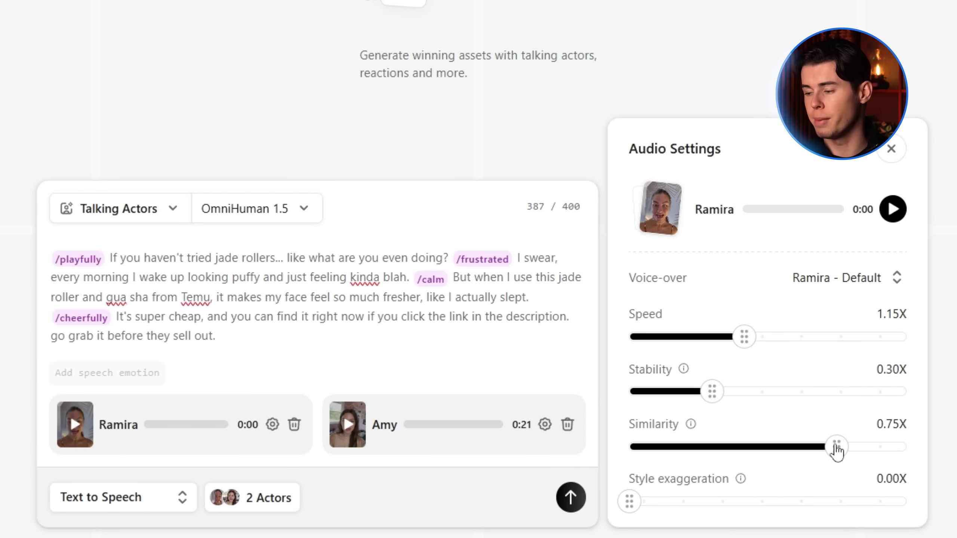
Lower Ramira's voice similarity to 0.60X and raise her style exaggeration to 0.15X
{"action": "left_click_drag", "start_coordinate": [835, 447], "coordinate": [801, 452]}
{"action": "left_click_drag", "start_coordinate": [629, 502], "coordinate": [672, 502]}
Close the voice settings and submit the script to generate both actors' videos
{"action": "left_click", "coordinate": [892, 150]}
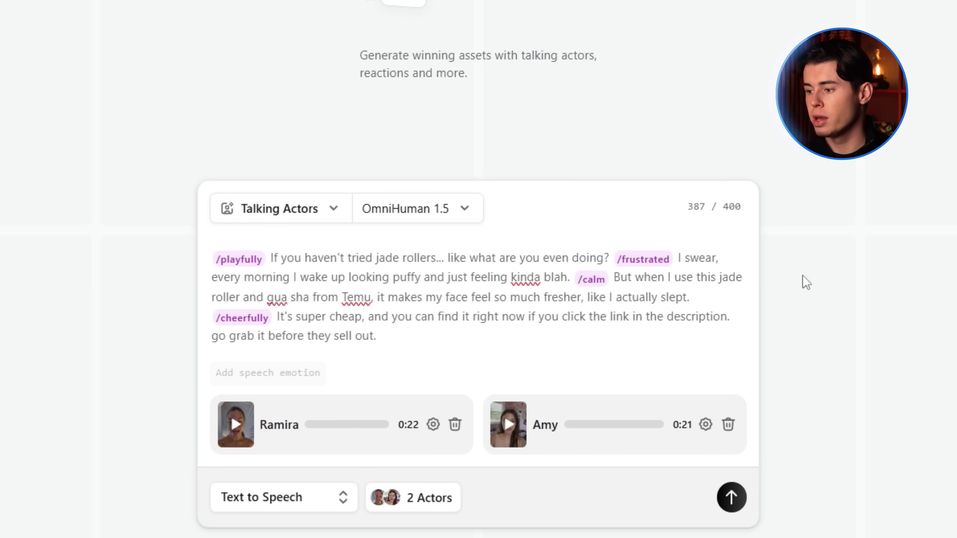
{"action": "left_click", "coordinate": [731, 500]}
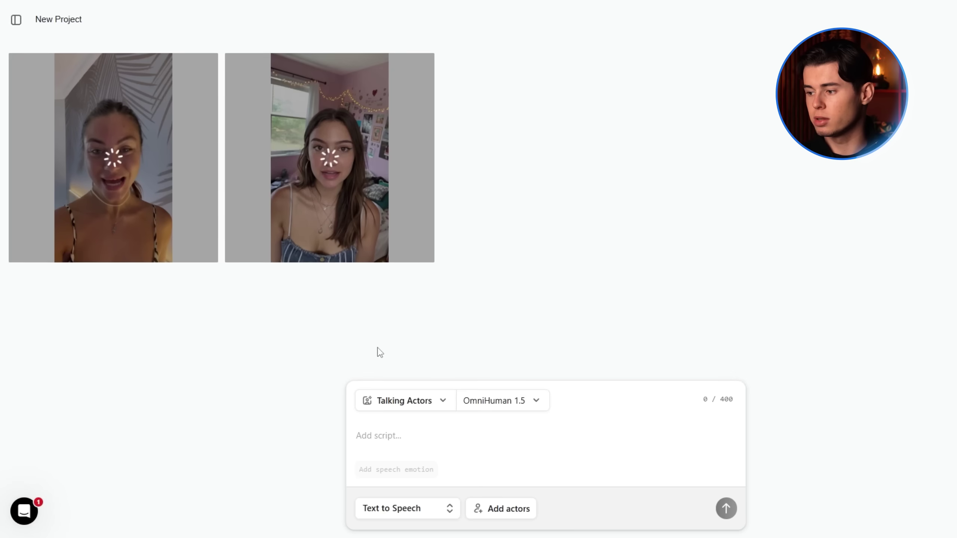
Change the creation mode from Talking Actors to Unboxing POV
{"action": "left_click", "coordinate": [394, 400]}
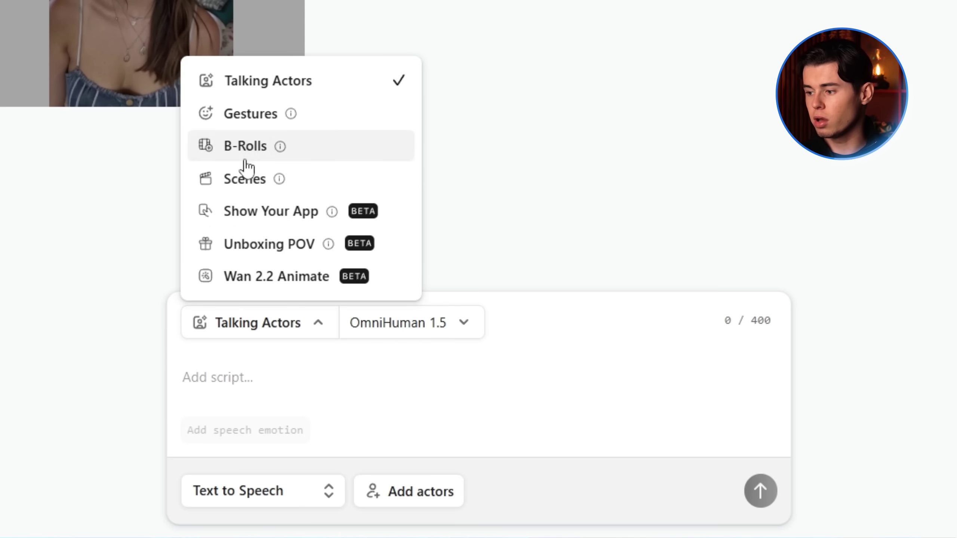
{"action": "left_click", "coordinate": [249, 244]}
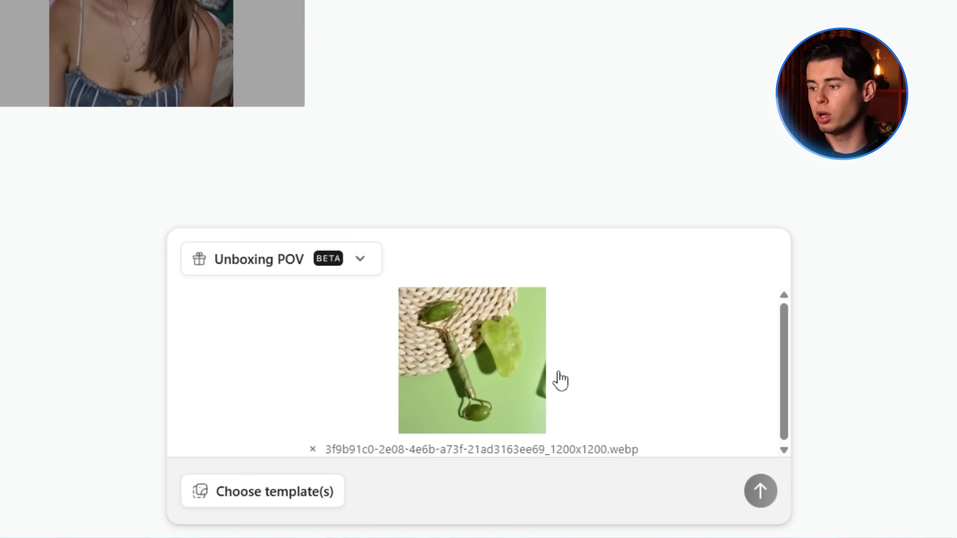
Pick and confirm the bathroom sink template for the unboxing clip
{"action": "left_click", "coordinate": [269, 497]}
{"action": "scroll", "coordinate": [603, 339], "scroll_direction": "down", "scroll_amount": 15}
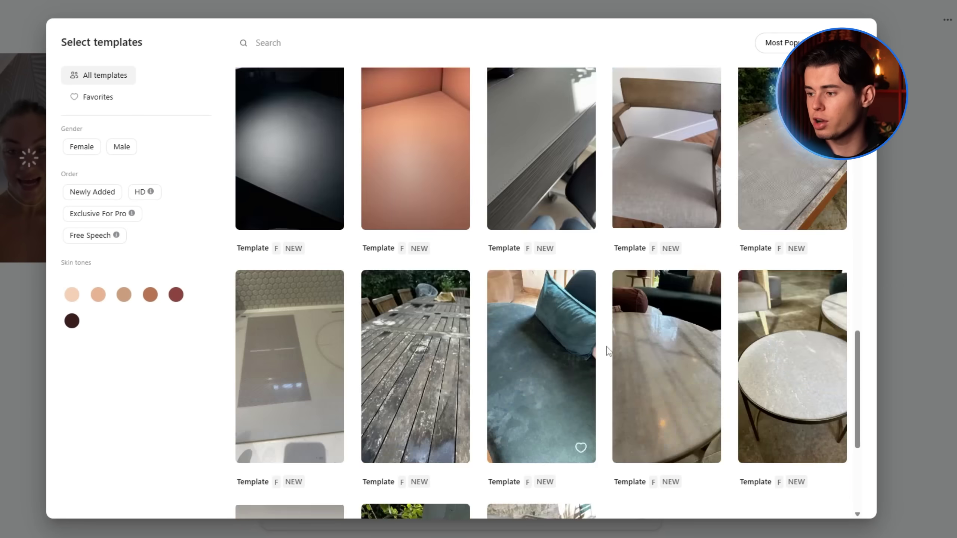
{"action": "scroll", "coordinate": [565, 332], "scroll_direction": "up", "scroll_amount": 10}
{"action": "left_click", "coordinate": [528, 314]}
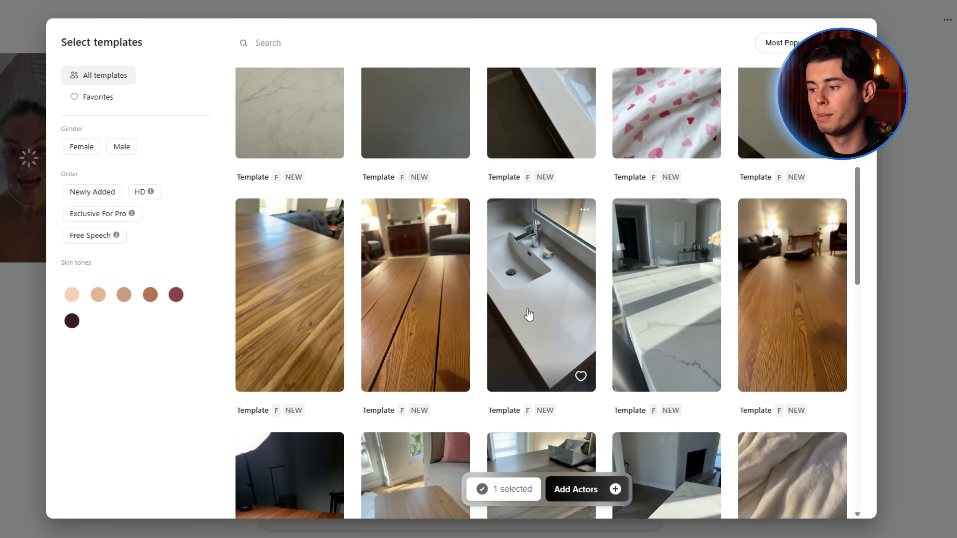
{"action": "left_click", "coordinate": [575, 490]}
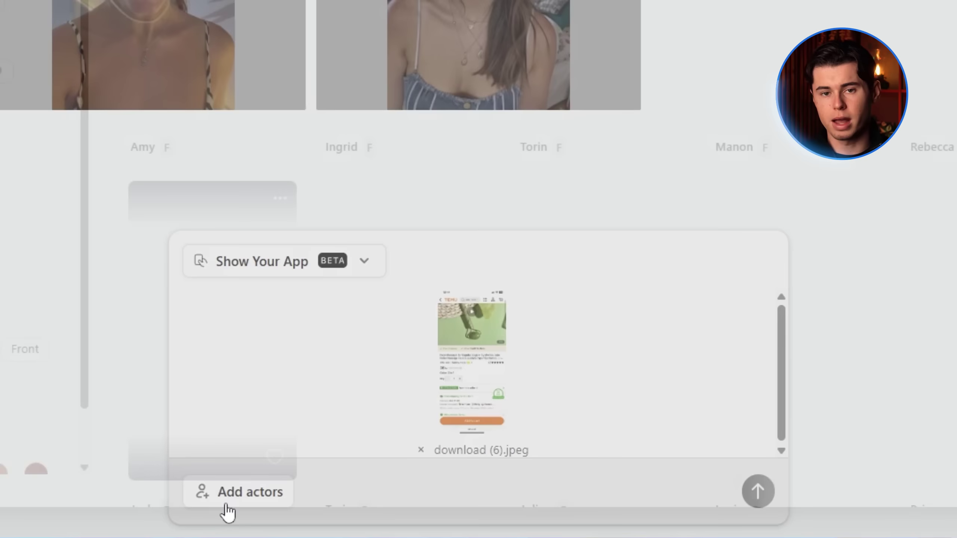
Add actor Amy, holding a green-screen phone, to the Show Your App clip of the Temu jade roller listing
{"action": "left_click", "coordinate": [237, 491]}
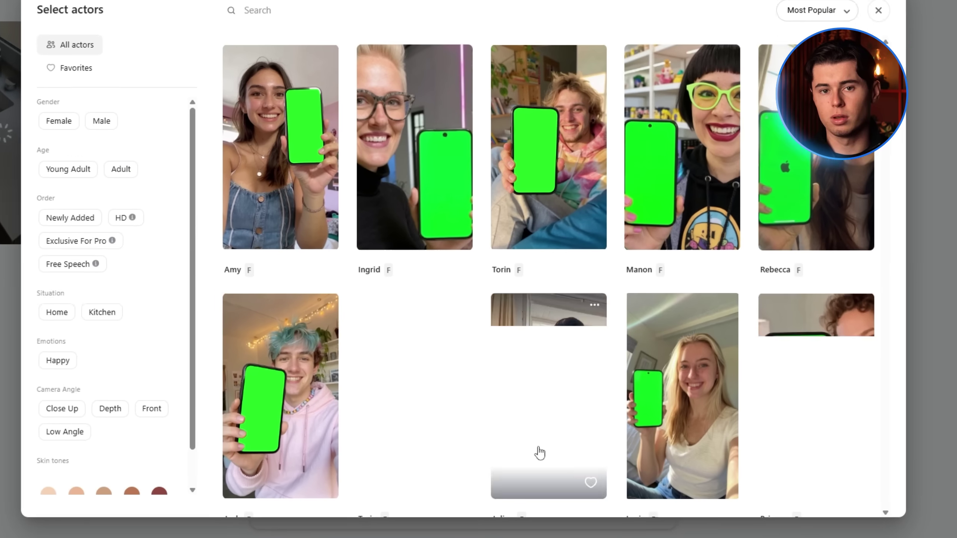
{"action": "scroll", "coordinate": [474, 347], "scroll_direction": "down", "scroll_amount": 2}
{"action": "scroll", "coordinate": [474, 347], "scroll_direction": "down", "scroll_amount": 15}
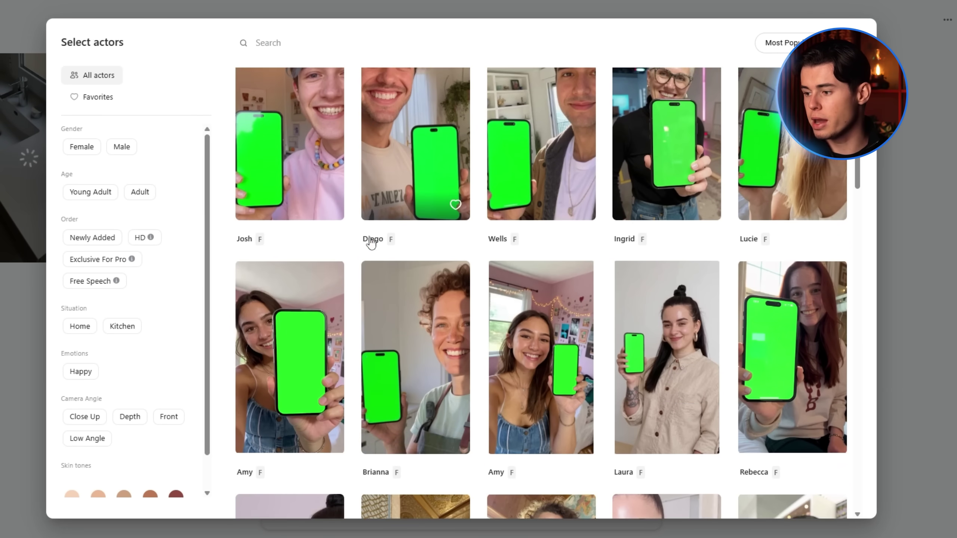
{"action": "scroll", "coordinate": [431, 277], "scroll_direction": "down", "scroll_amount": 8}
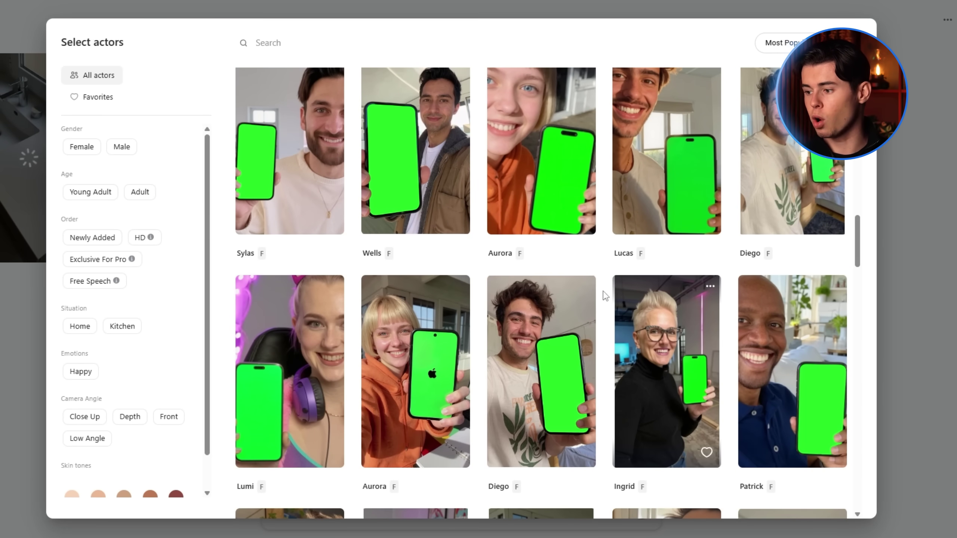
{"action": "scroll", "coordinate": [687, 315], "scroll_direction": "down", "scroll_amount": 20}
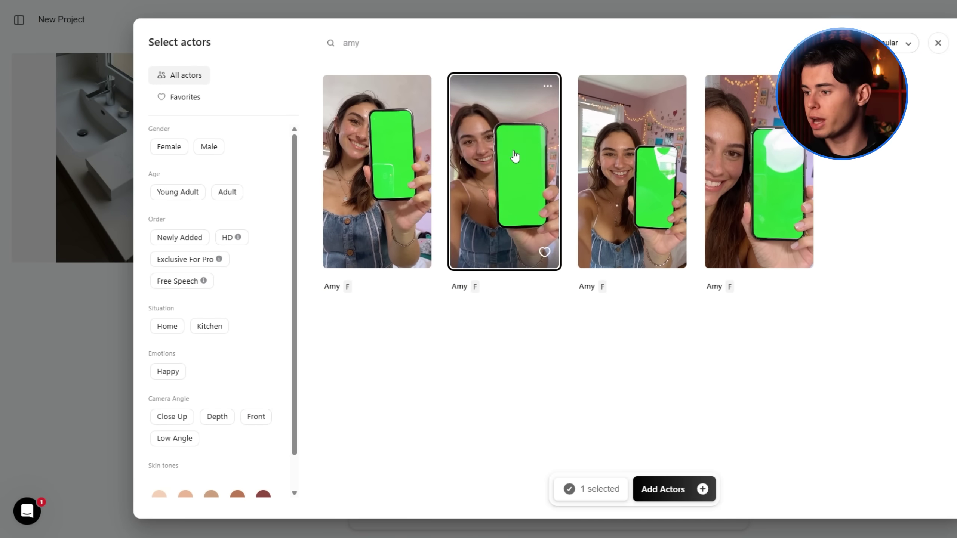
{"action": "left_click", "coordinate": [665, 489]}
{"action": "left_click", "coordinate": [727, 509]}
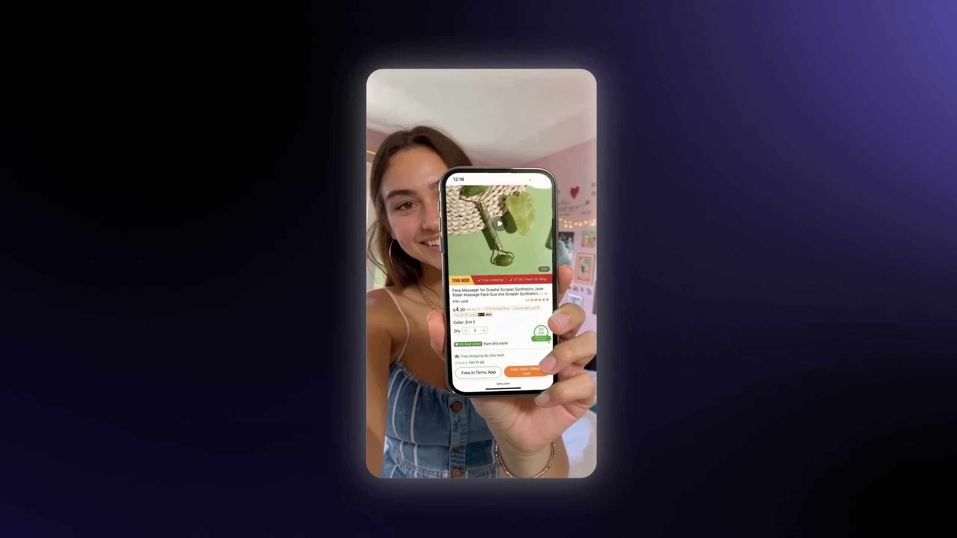